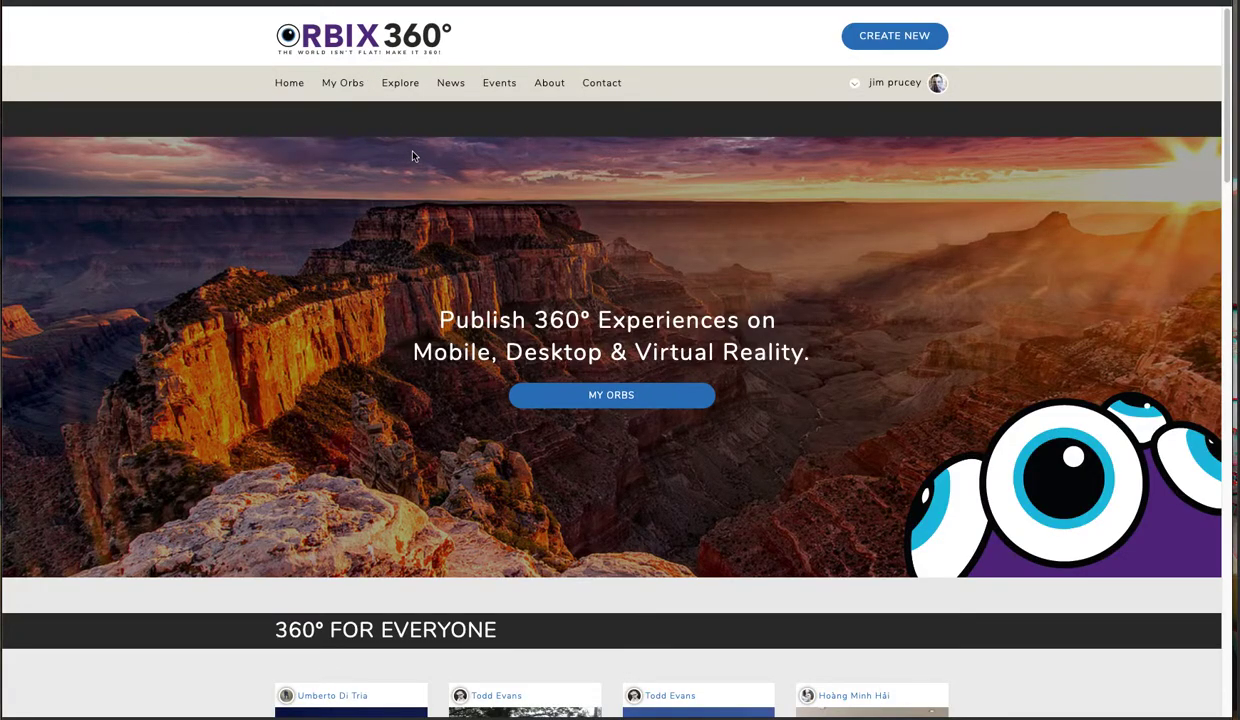
- Browse the home page's 360° for Everyone gallery and highlight the 3D label on the Hawaii Tropical orb
scroll(404, 152, down, 5)
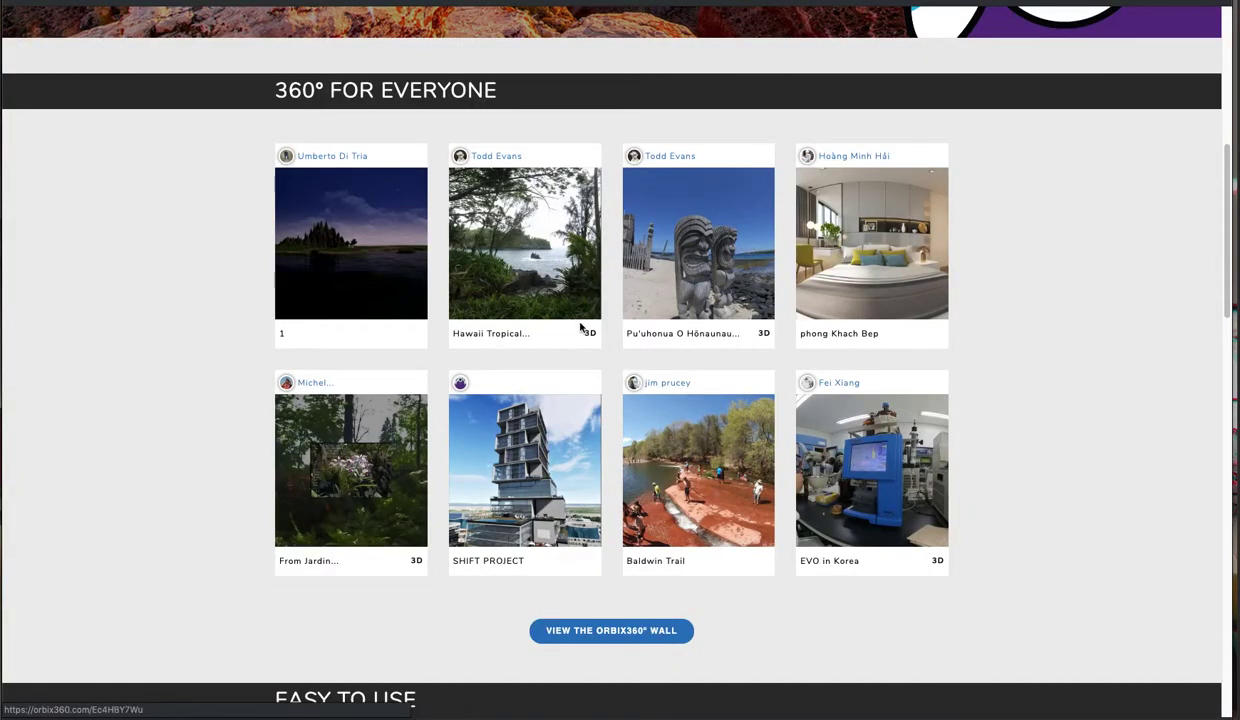
double_click(588, 333)
scroll(489, 222, up, 4)
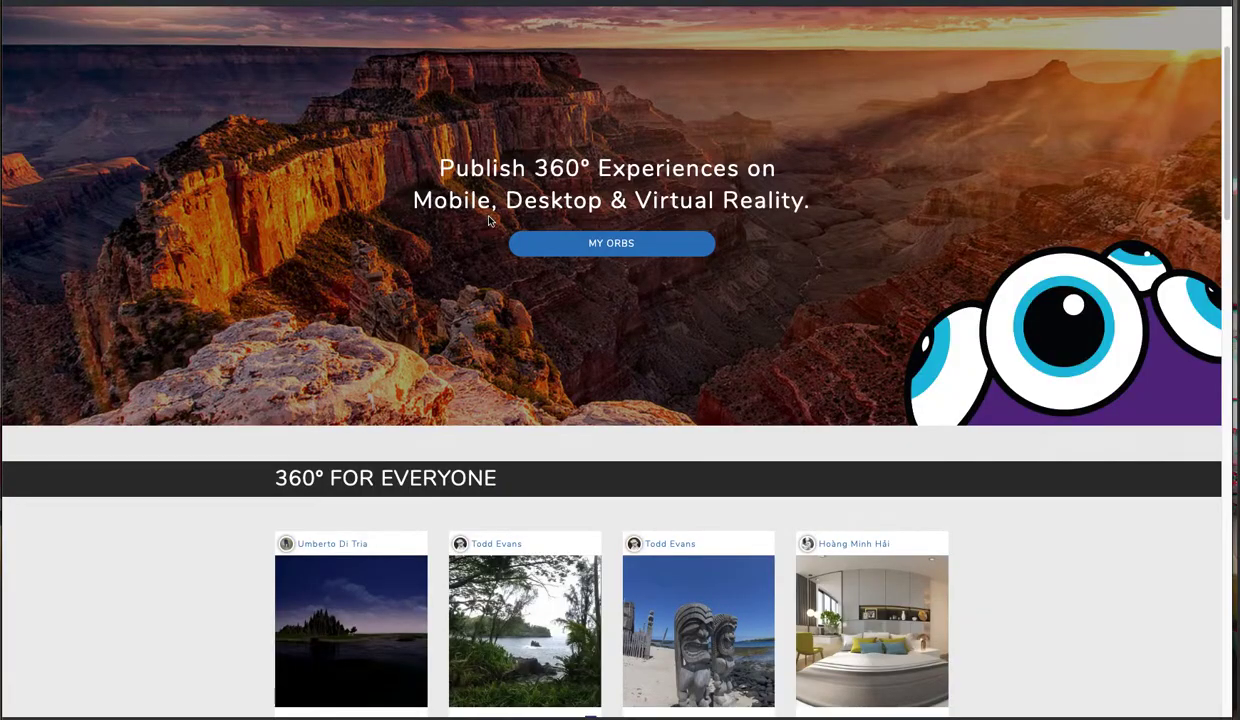
- Select the 360° Stereo image type in the new Orb form and close the form without creating anything
scroll(473, 208, up, 2)
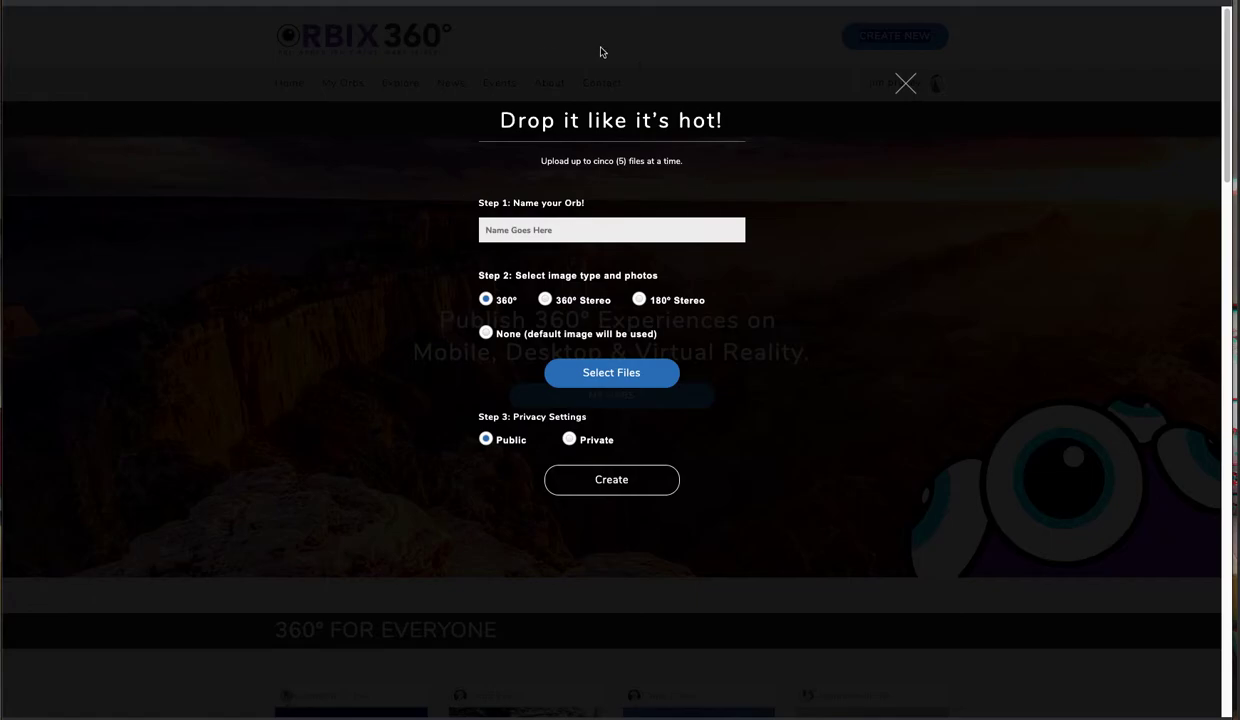
click(545, 300)
click(240, 56)
- Browse the 360° for Everyone gallery and open the Hawaii Tropical 3D orb
scroll(370, 264, down, 3)
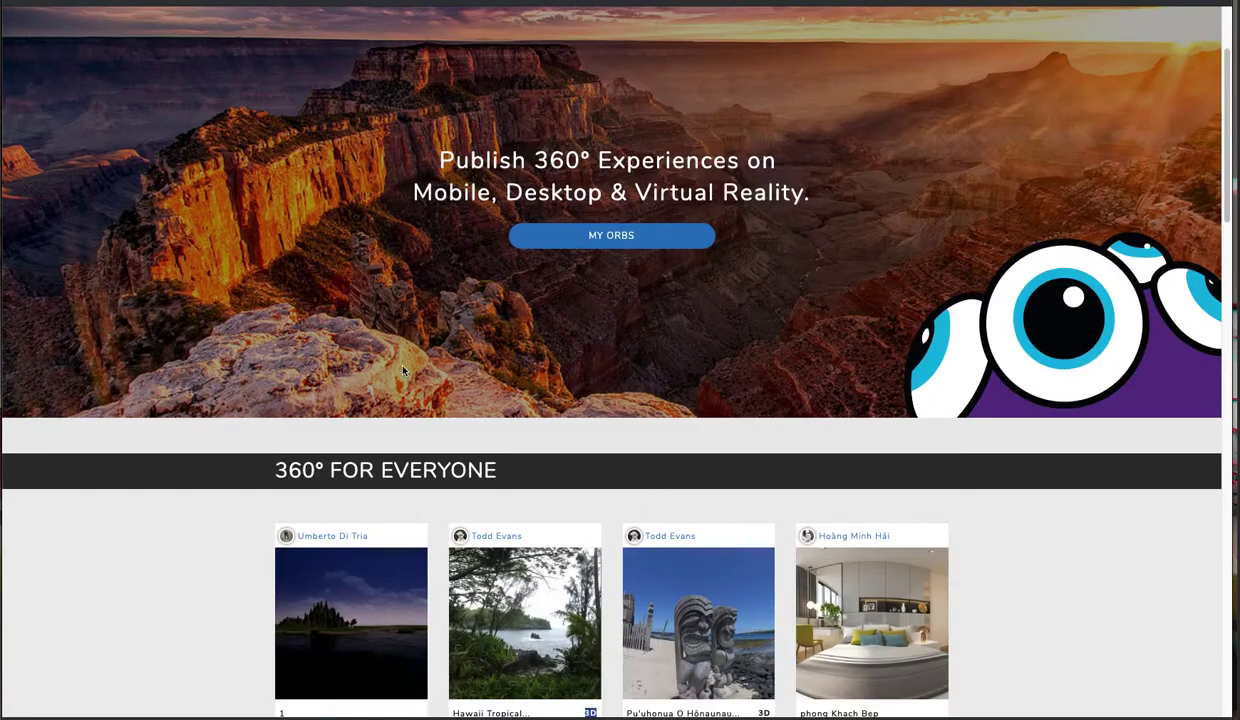
scroll(405, 355, down, 5)
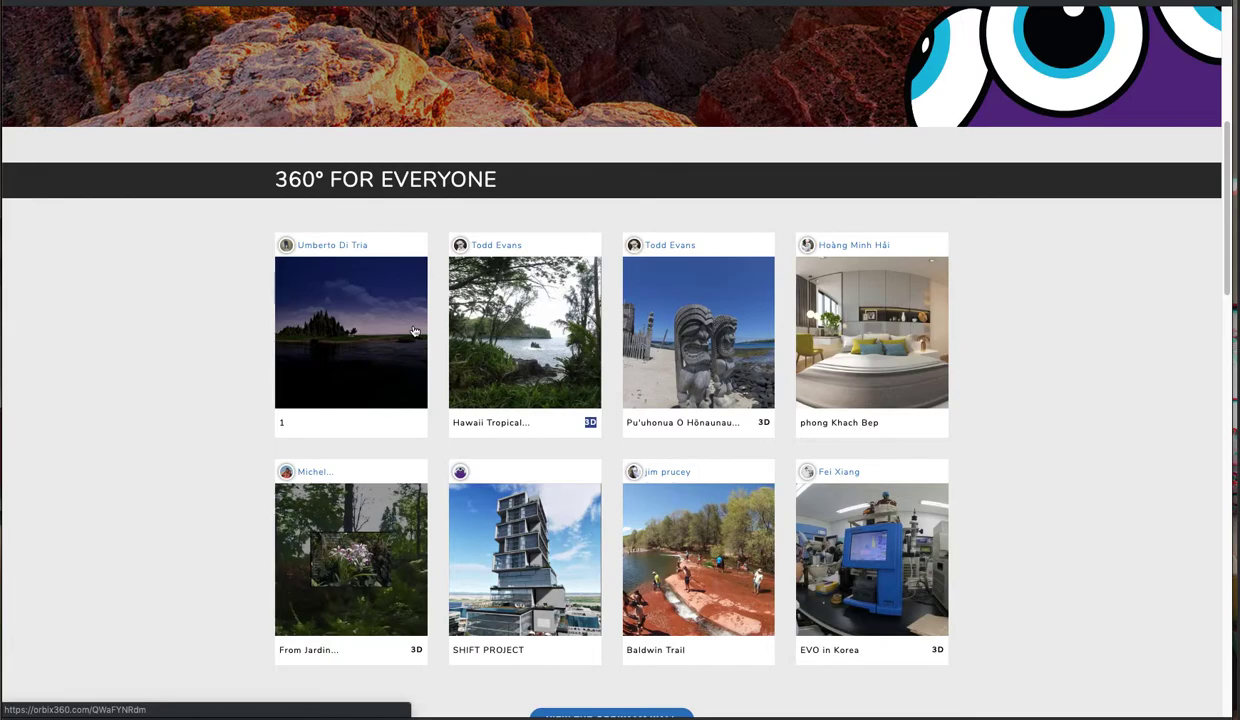
scroll(458, 112, up, 8)
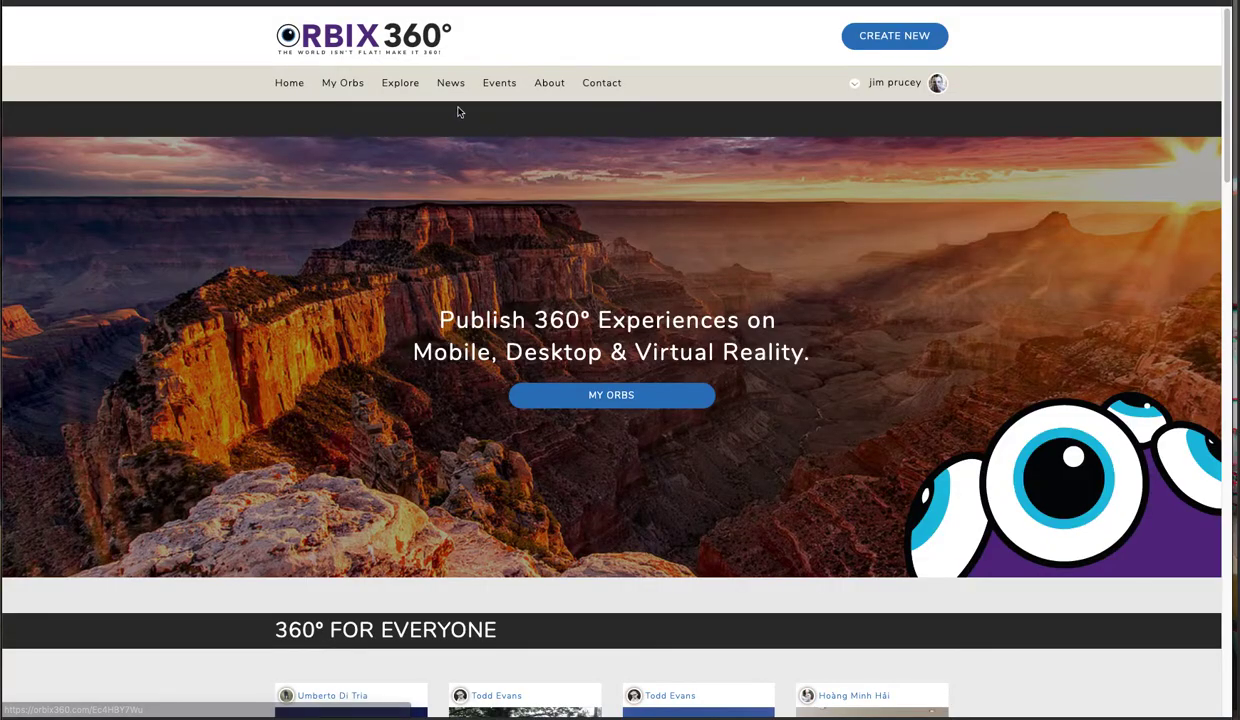
scroll(400, 86, down, 10)
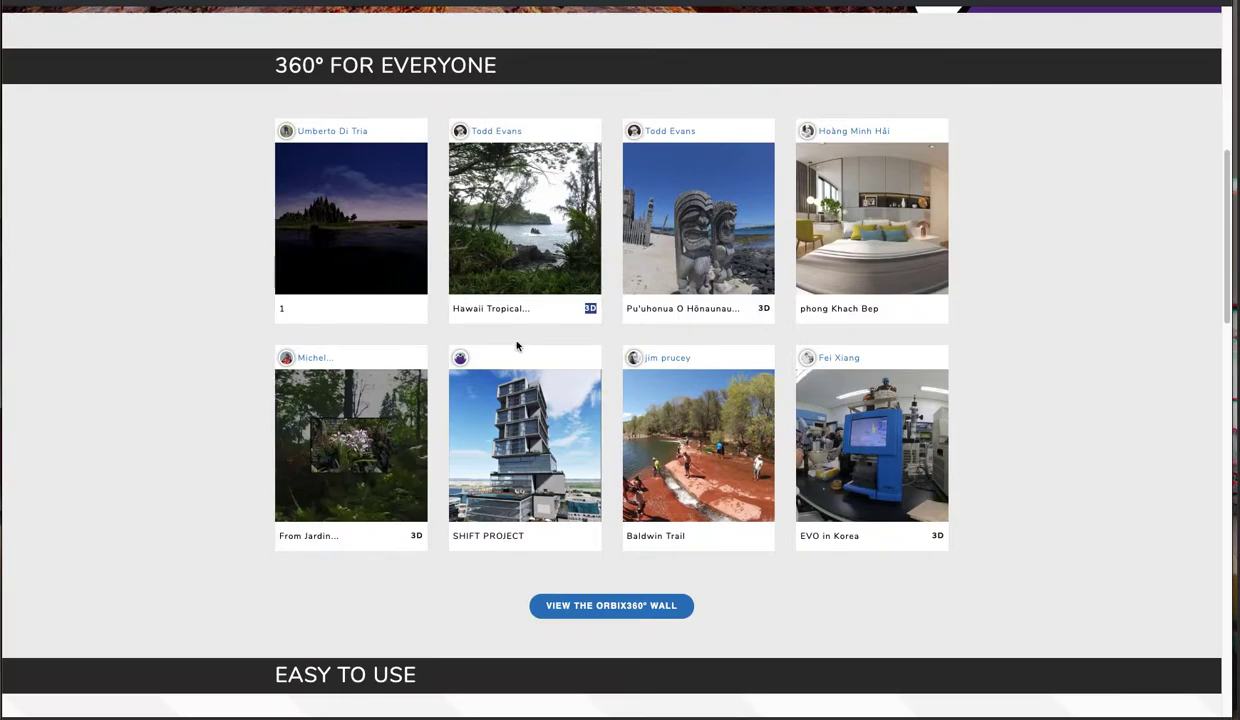
scroll(447, 162, up, 3)
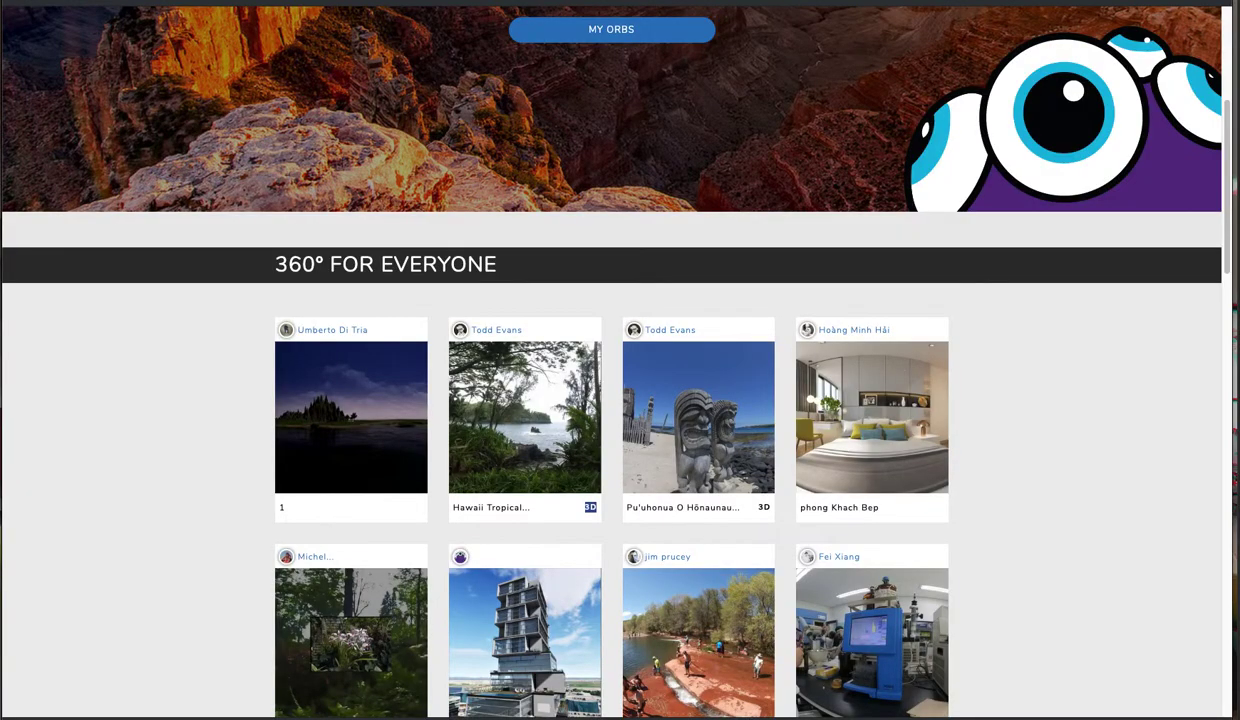
click(590, 507)
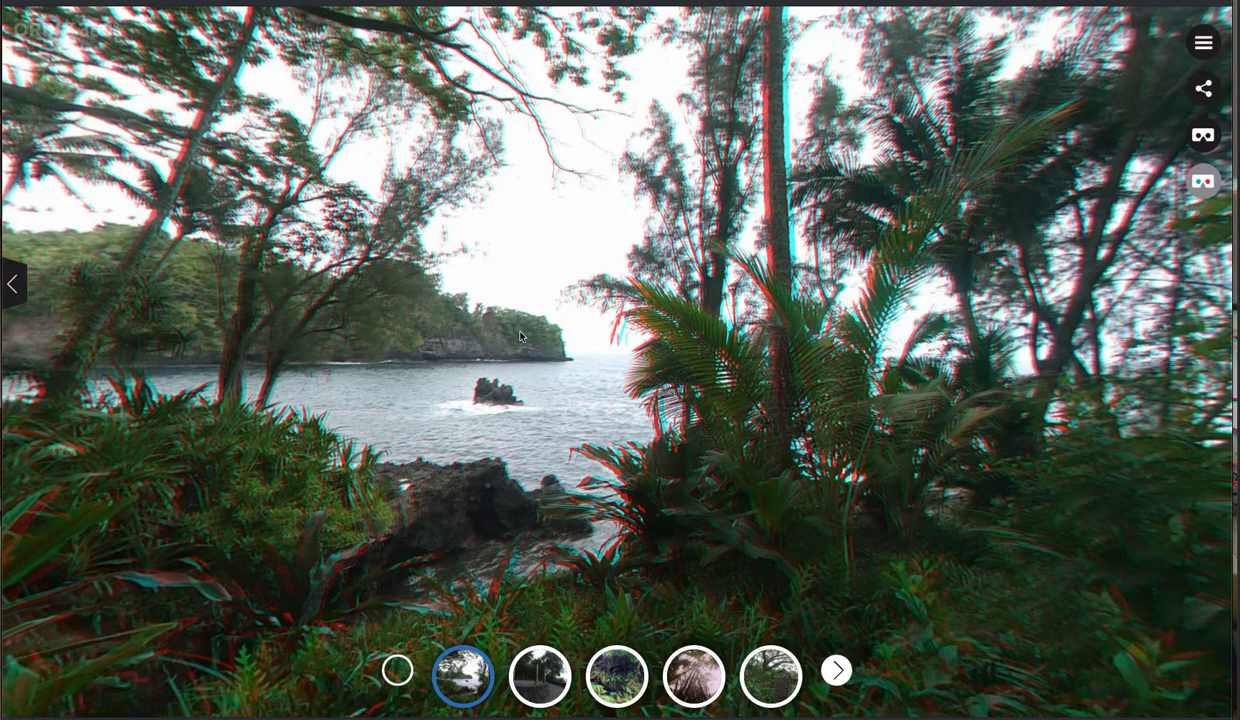
- Look around the Hawaii cove scene in normal and anaglyph views, and open the orb's second scene
click(1203, 183)
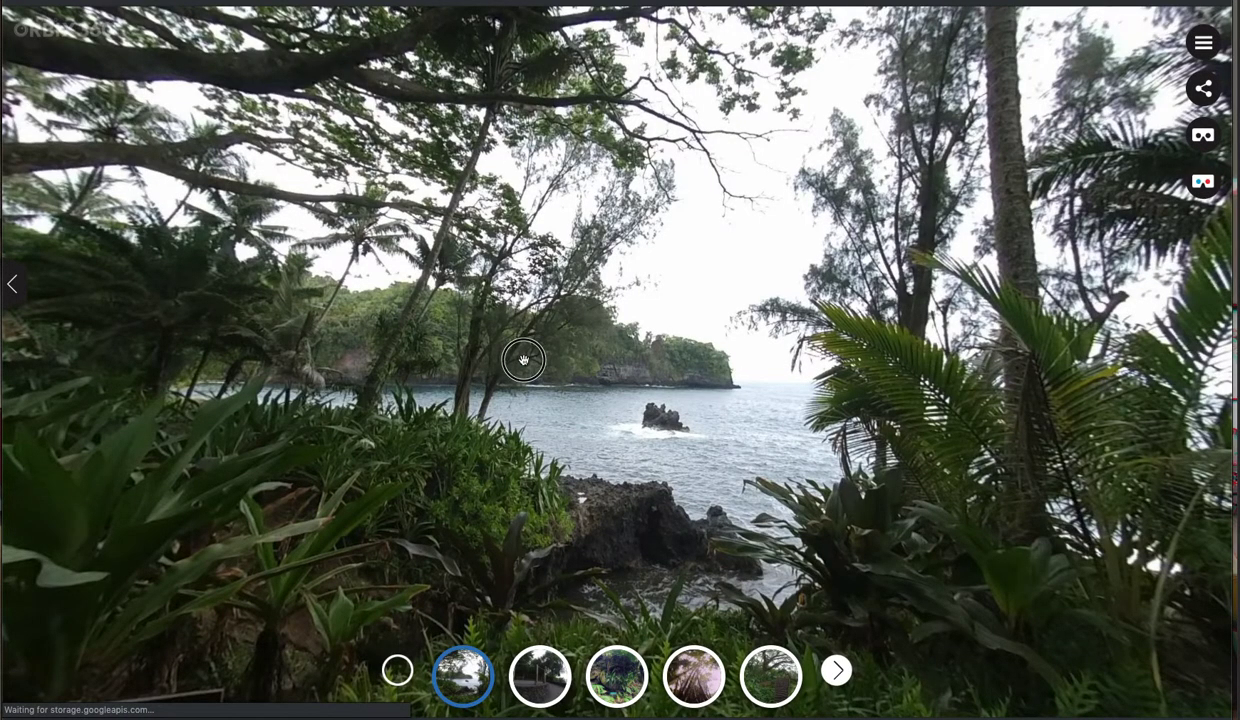
drag(636, 357, 819, 372)
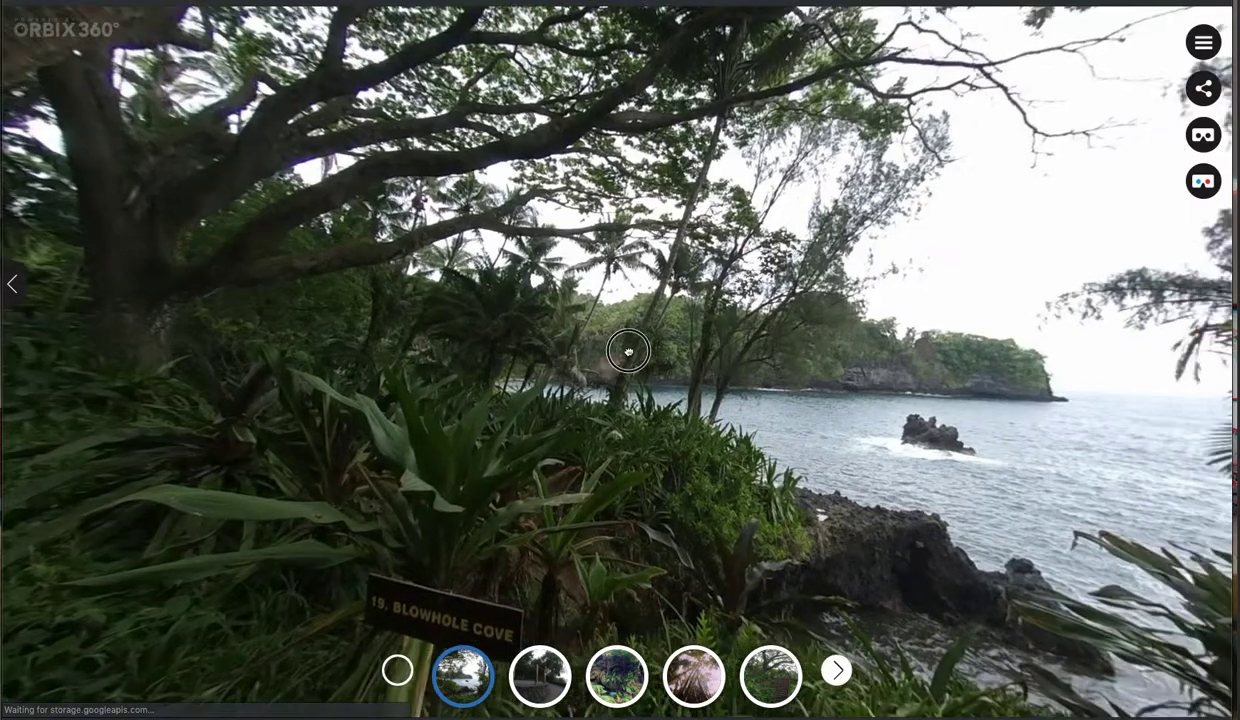
drag(628, 351, 775, 354)
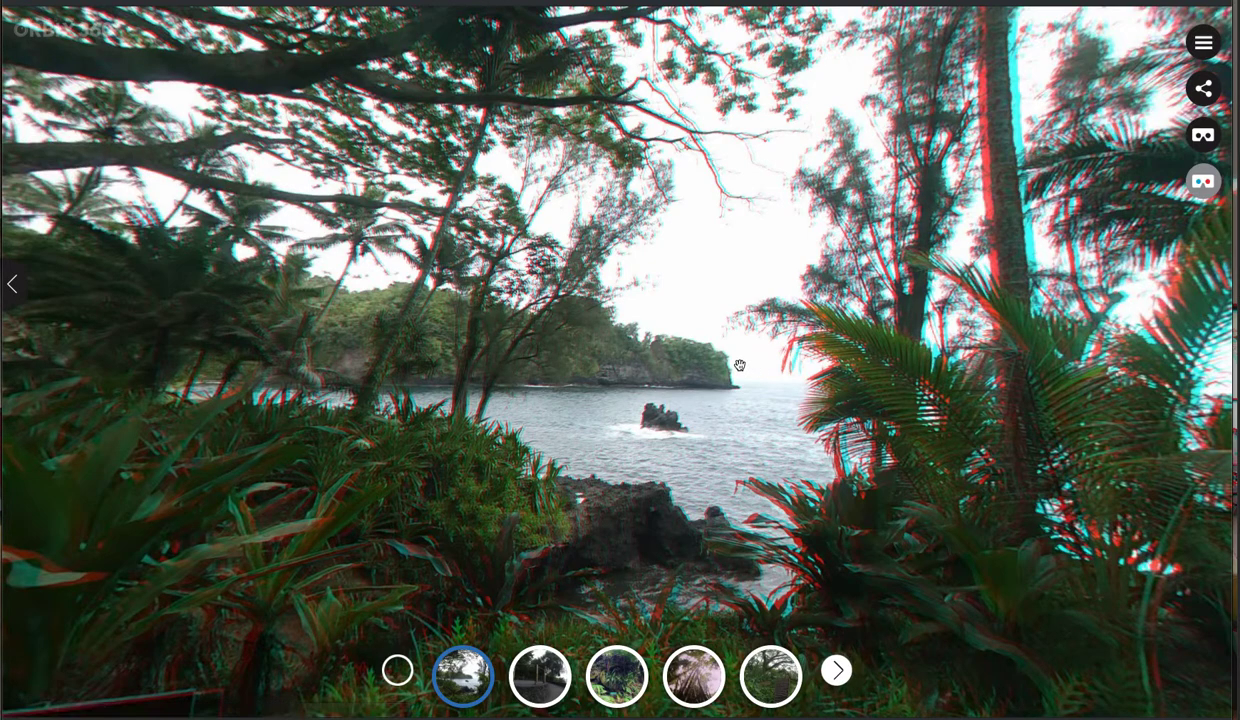
drag(740, 365, 508, 356)
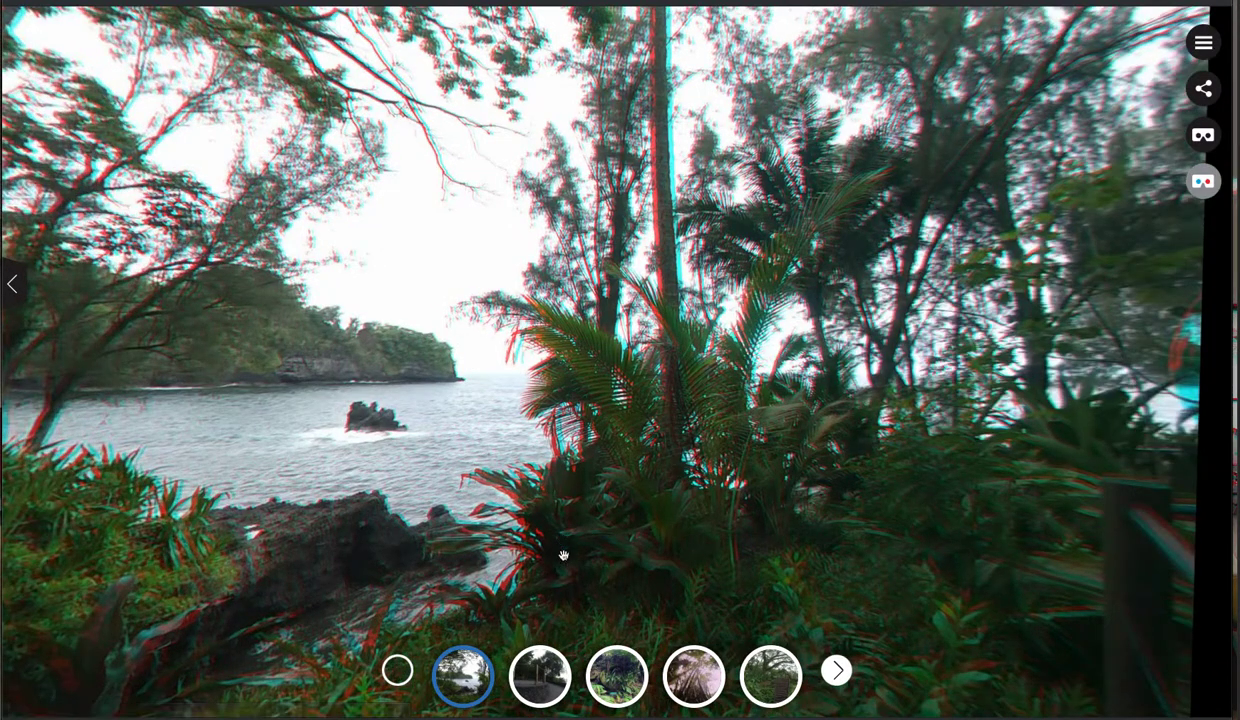
click(540, 676)
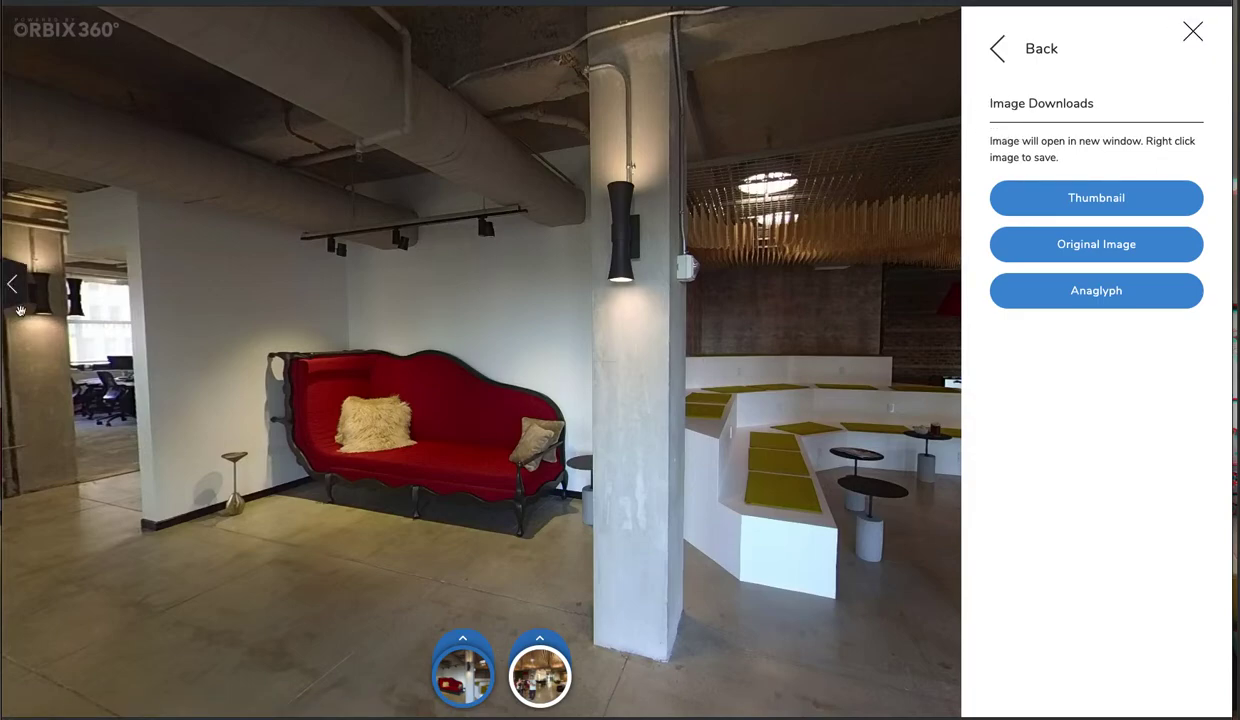
- Open the edit options of the red sofa orb and toggle the thumbnail frame on and off
click(462, 316)
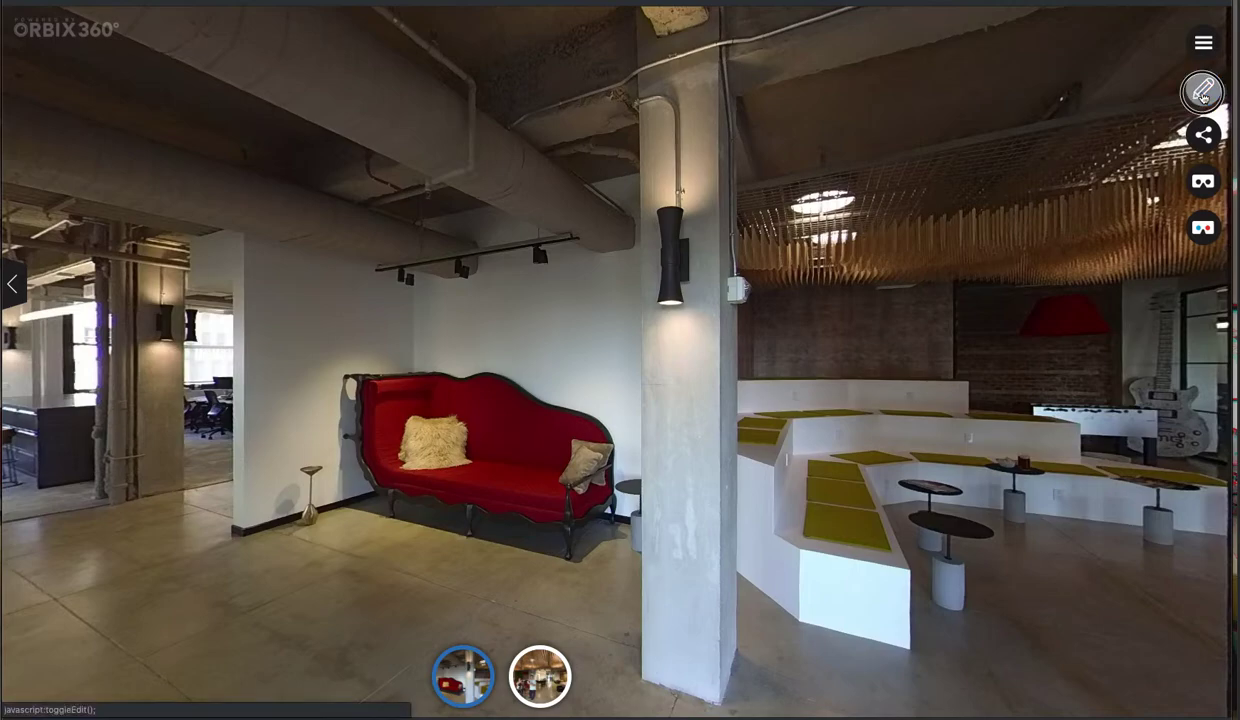
click(1203, 92)
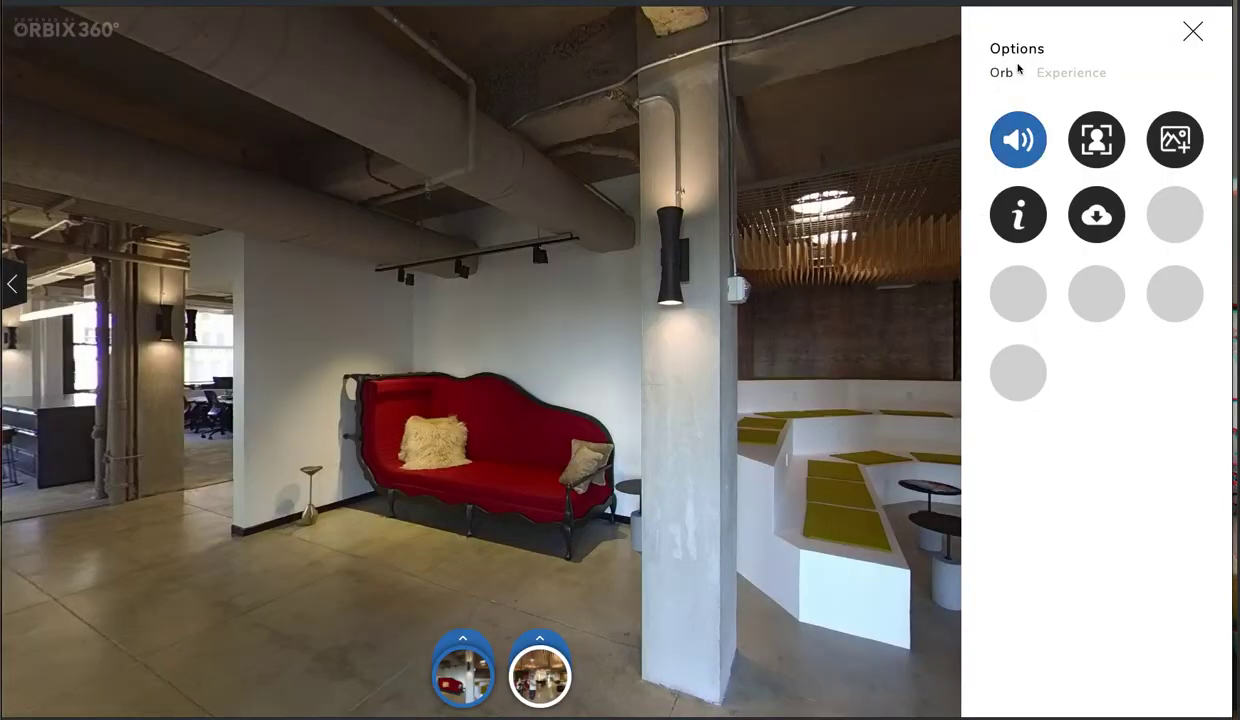
click(1096, 139)
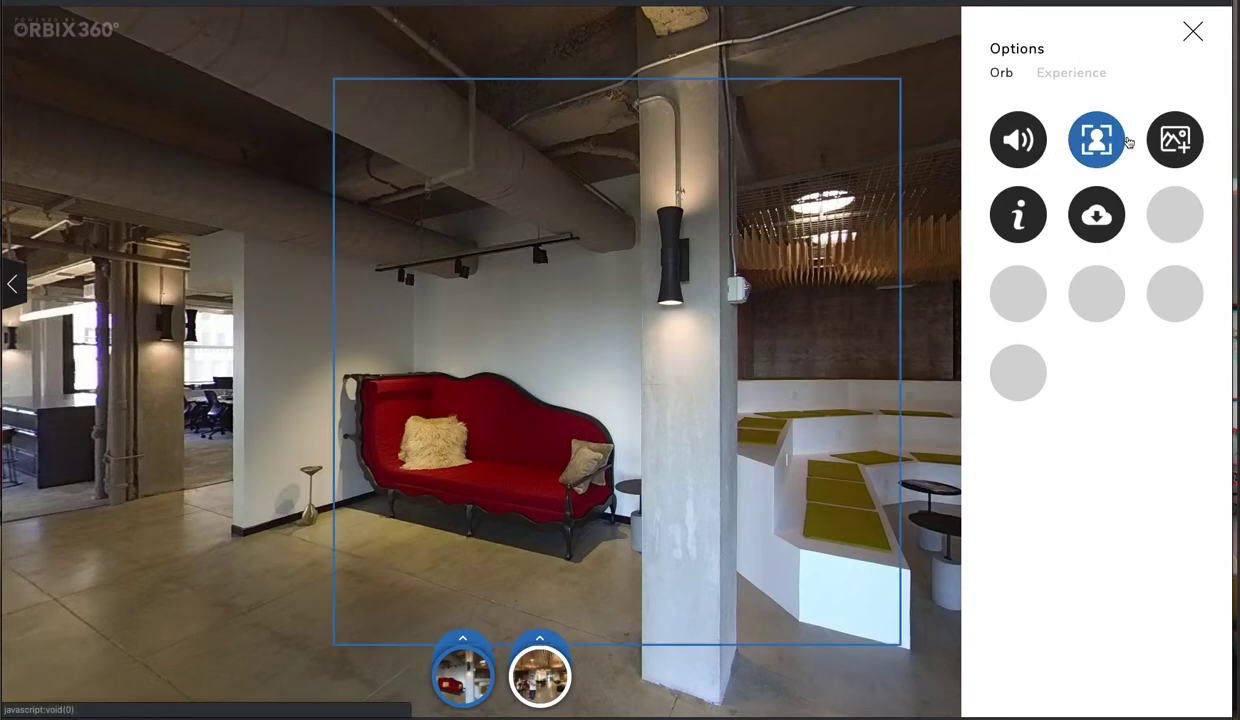
click(1090, 142)
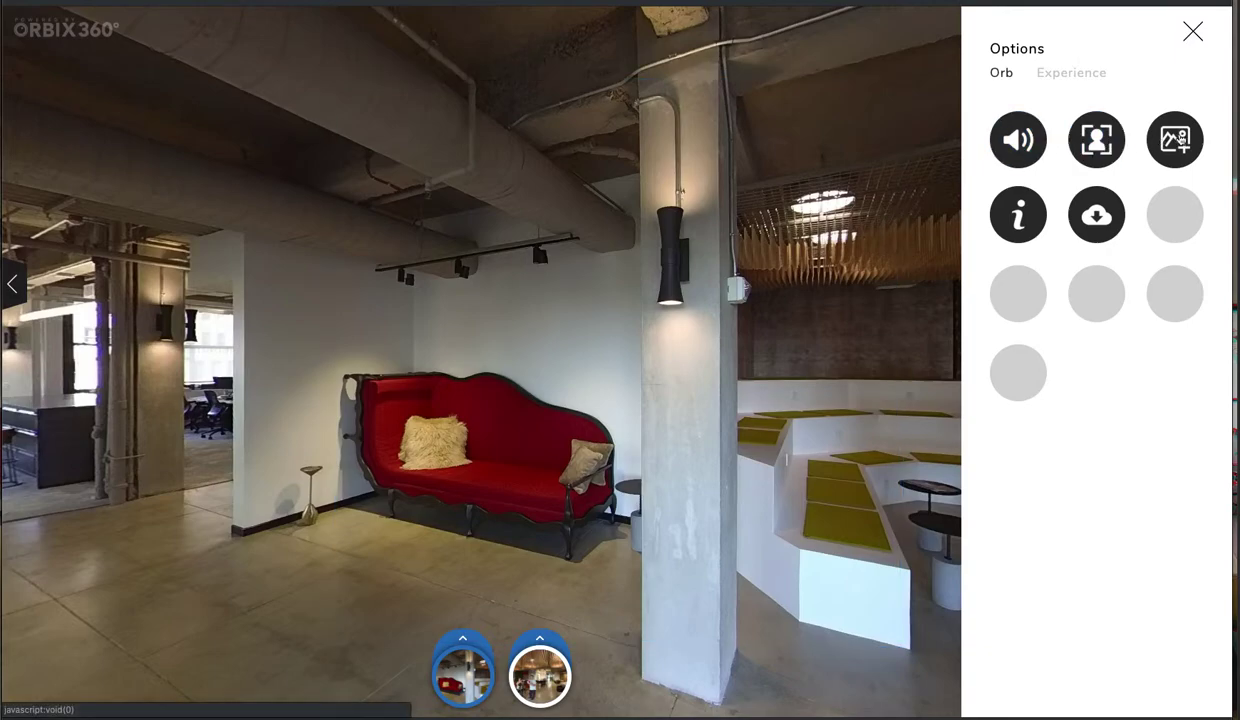
click(1096, 139)
click(1096, 139)
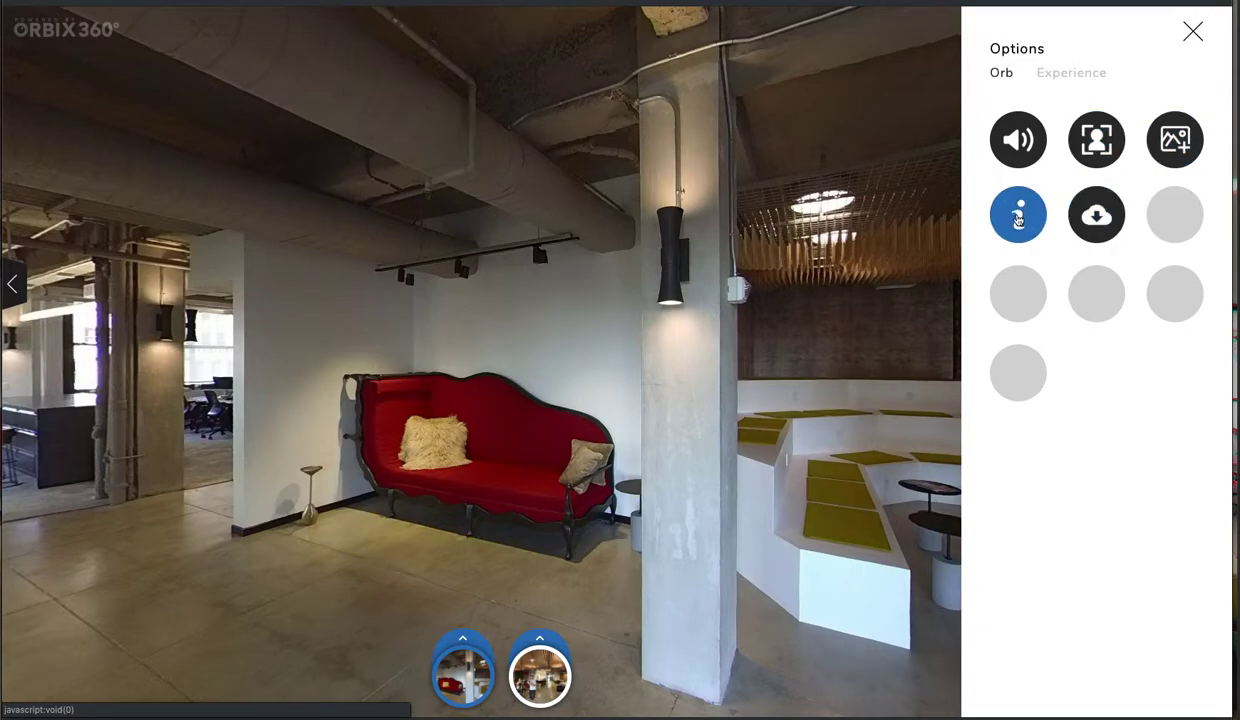
- Open the orb's image downloads, view the thumbnail image in its own window and close it
click(1097, 217)
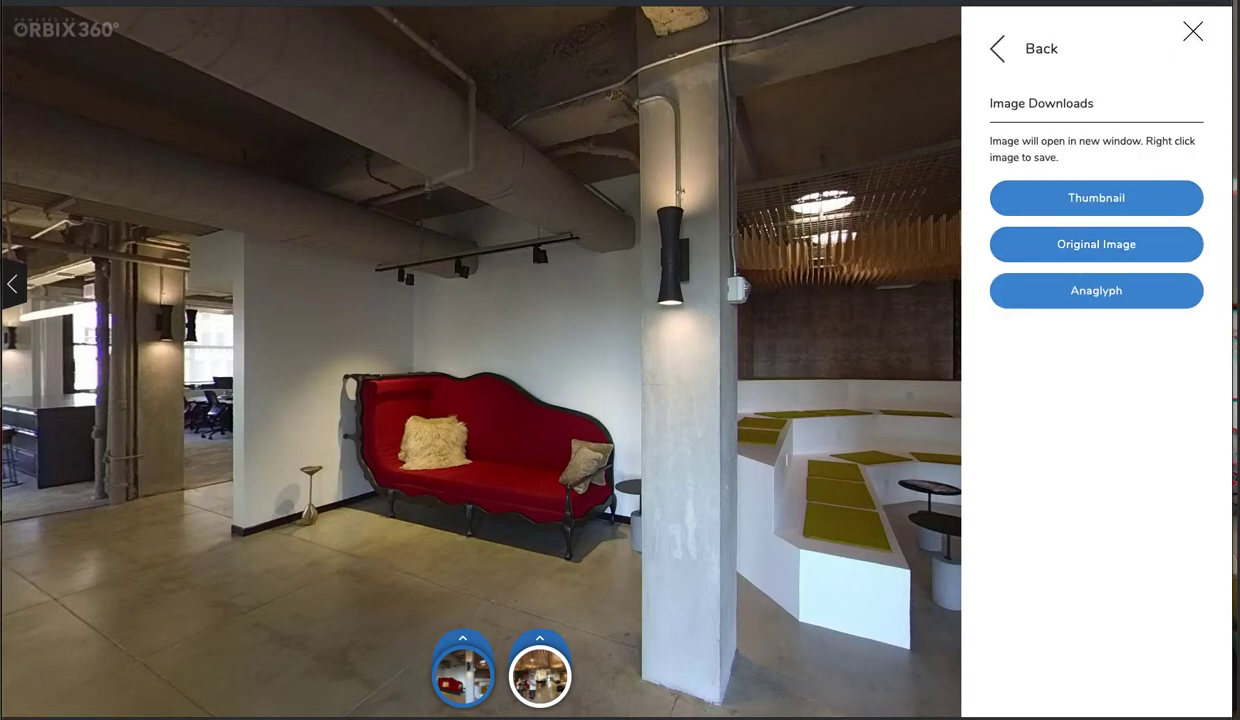
key(ctrl+Tab)
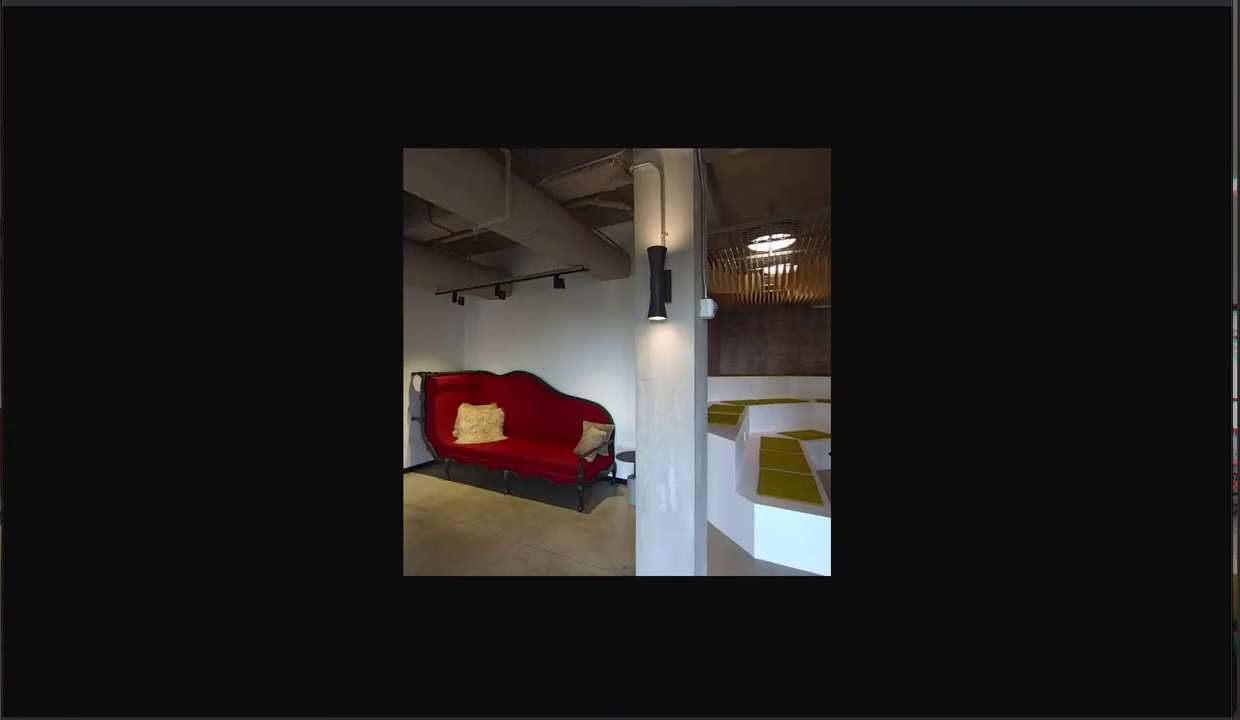
key(ctrl+w)
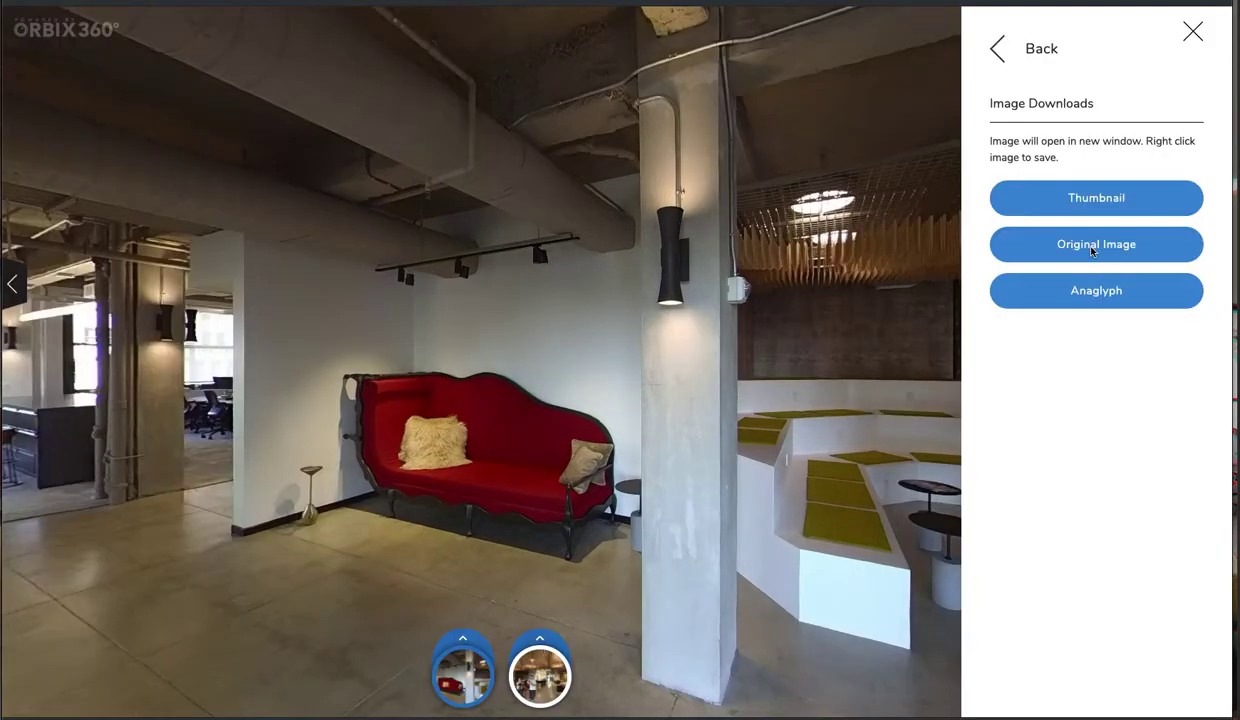
- Open the orb's original image for saving, and open its anaglyph version from the image downloads
drag(978, 141, 1132, 140)
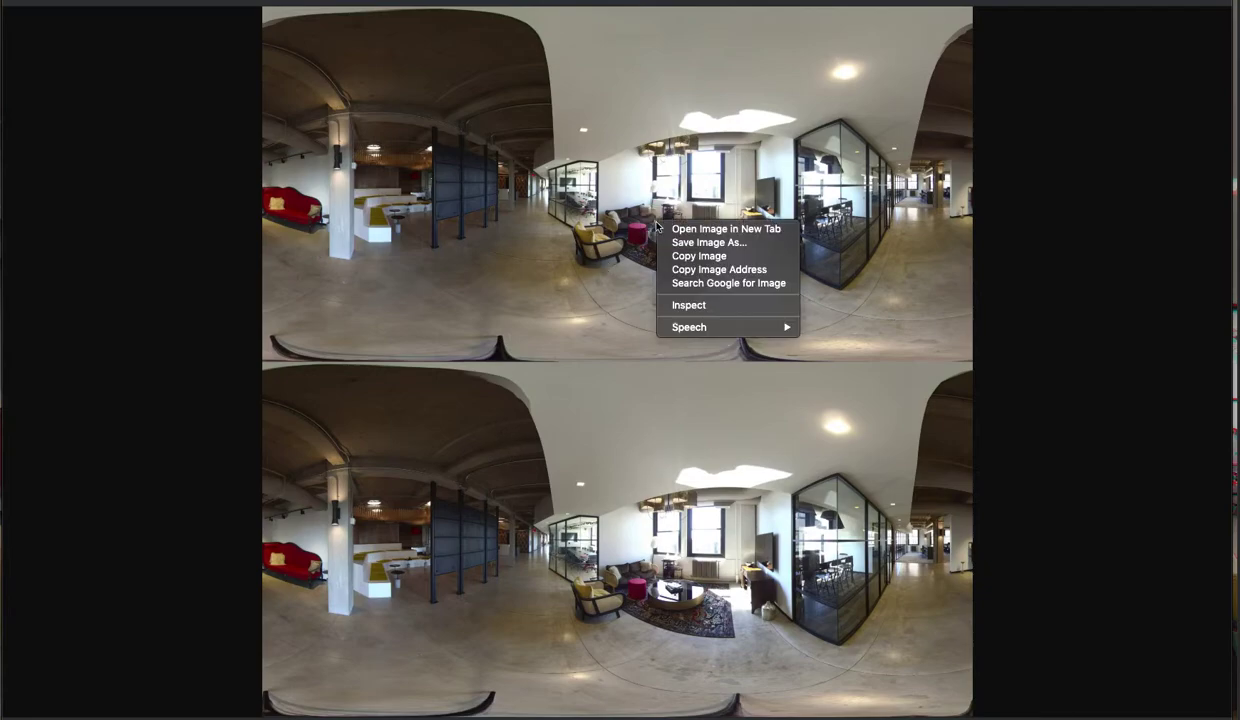
click(668, 242)
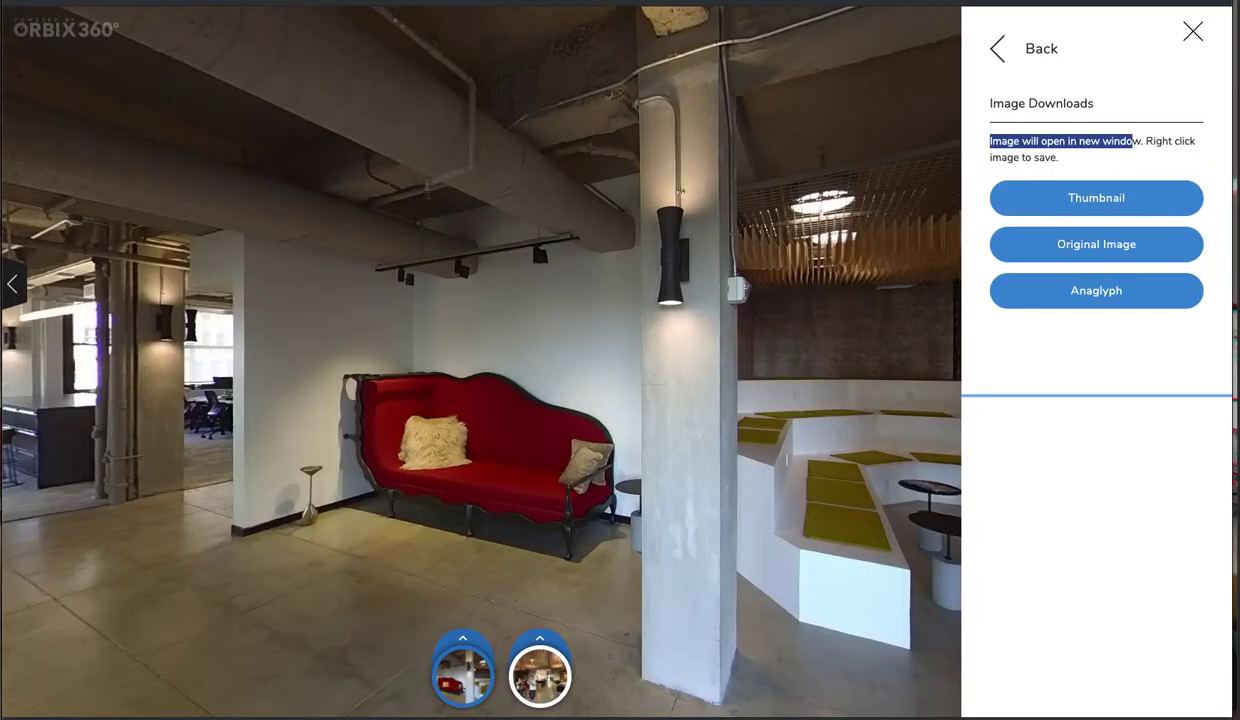
click(1110, 298)
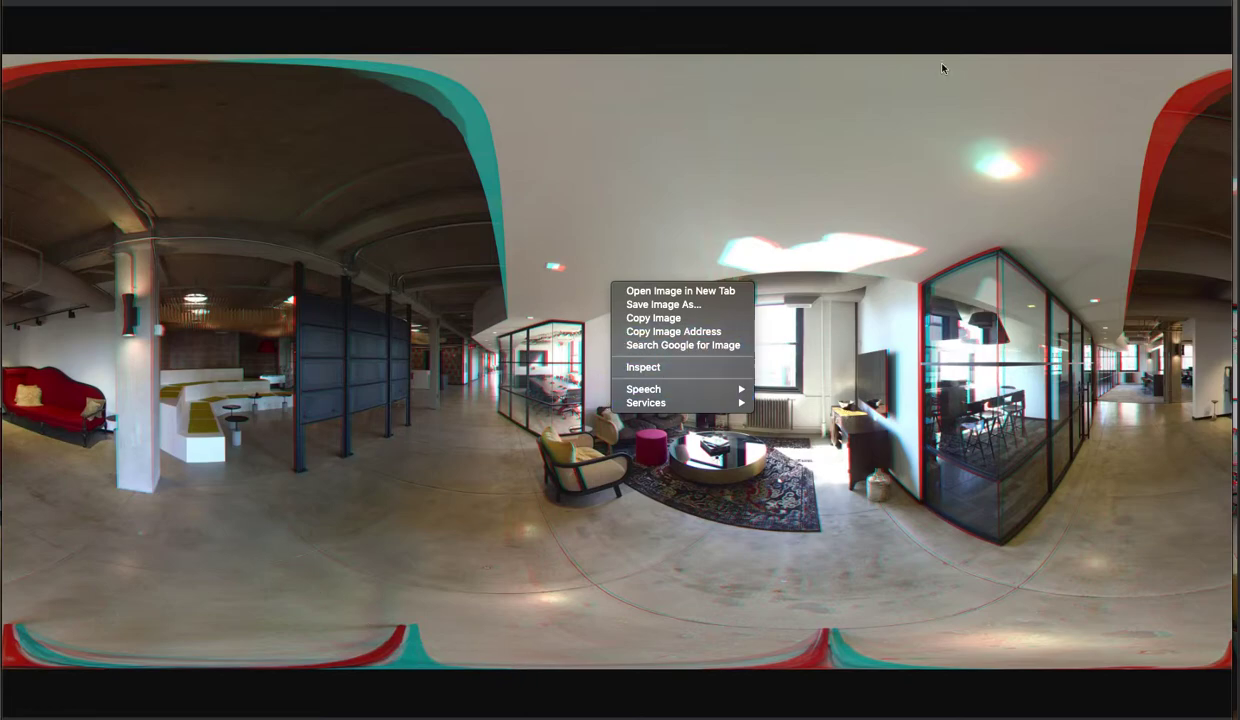
- Switch to the Orbix360° Facebook page and look around the 360° photo in the Anaglyph 360 post
click(880, 54)
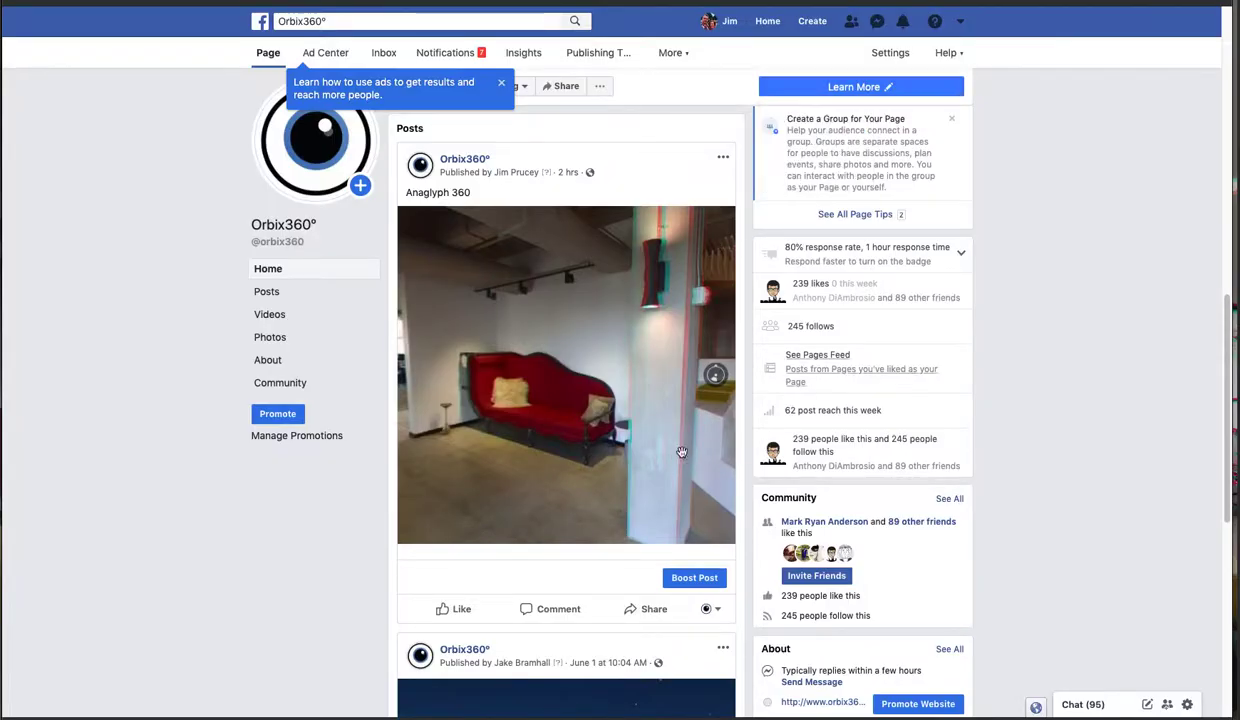
drag(634, 385, 548, 376)
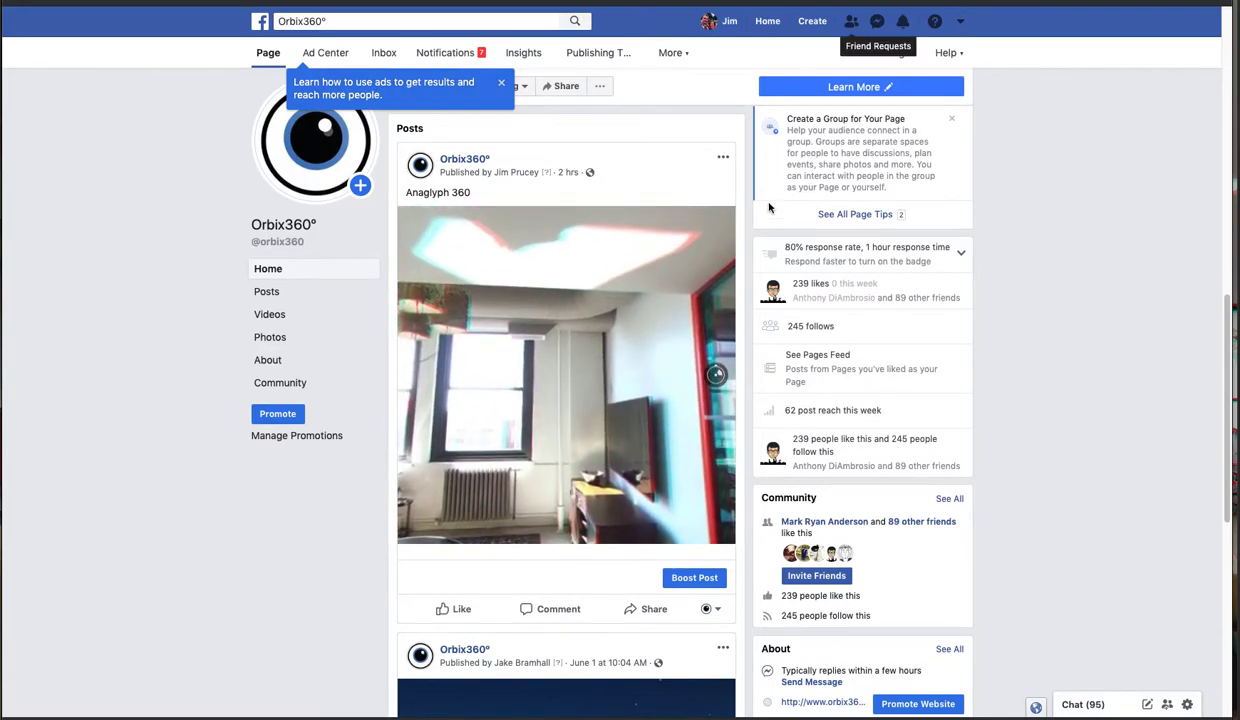
click(627, 296)
drag(612, 314, 404, 385)
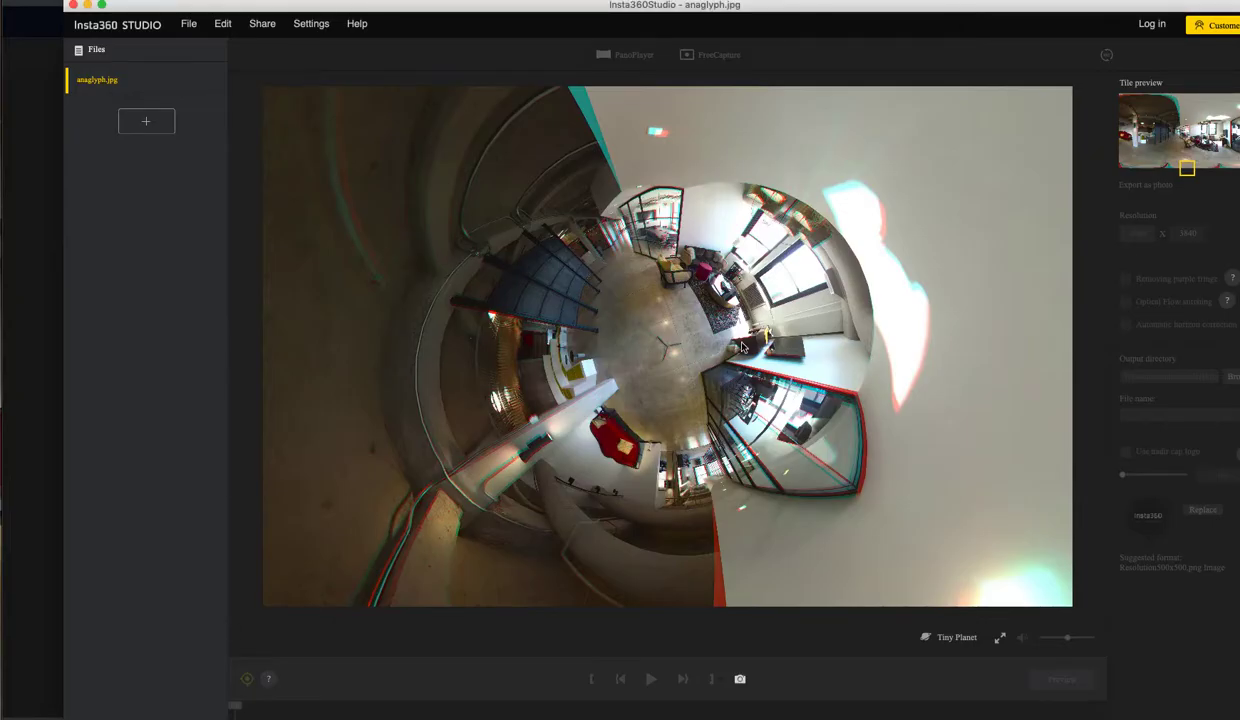
- In Insta360 Studio, zoom anaglyph.jpg in and out as a Tiny Planet and view it in Fisheye projection
scroll(607, 378, up, 3)
scroll(609, 379, down, 6)
scroll(629, 404, up, 4)
click(948, 636)
click(950, 566)
drag(921, 499, 811, 425)
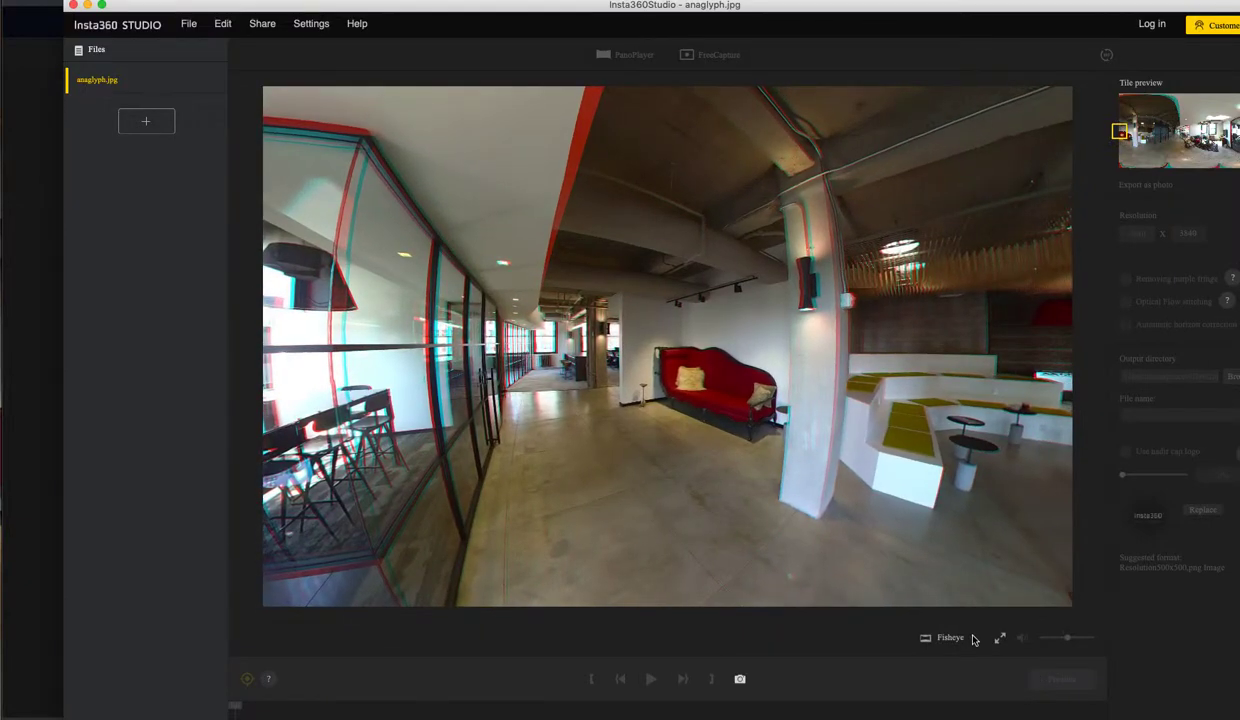
- Try another projection for anaglyph.jpg and set the view to Crystal ball
click(952, 637)
click(948, 585)
click(952, 637)
click(952, 607)
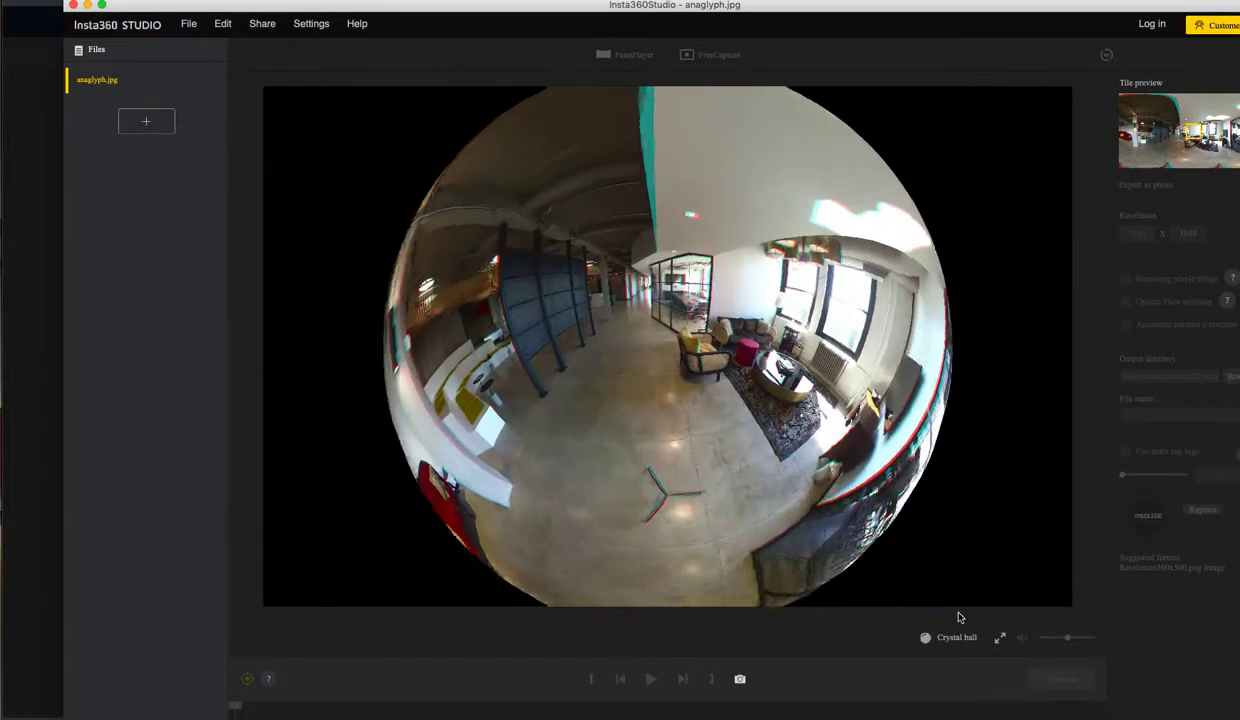